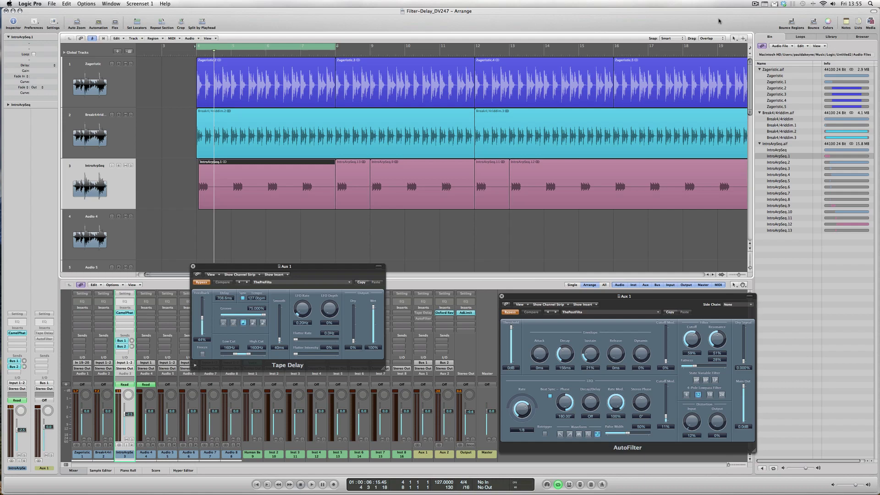
# Clear the region selection and play the arrangement through, then stop it
pyautogui.click(151, 124)
pyautogui.press('space')
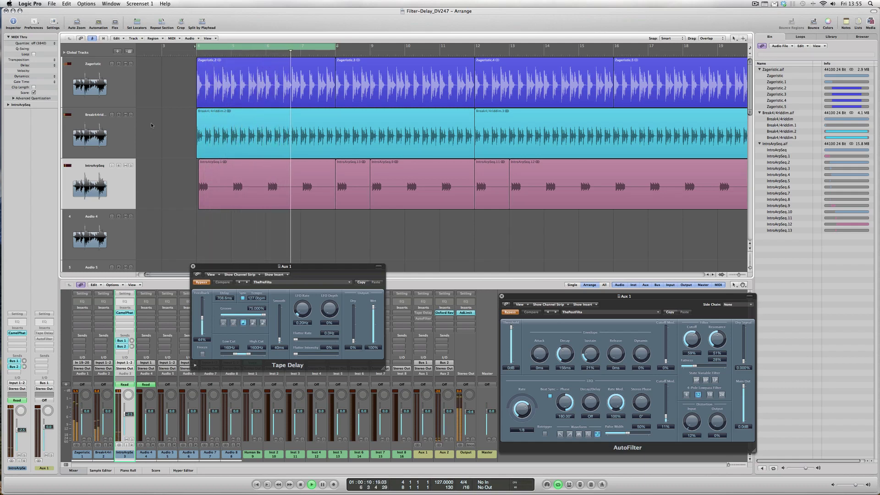
pyautogui.press('space')
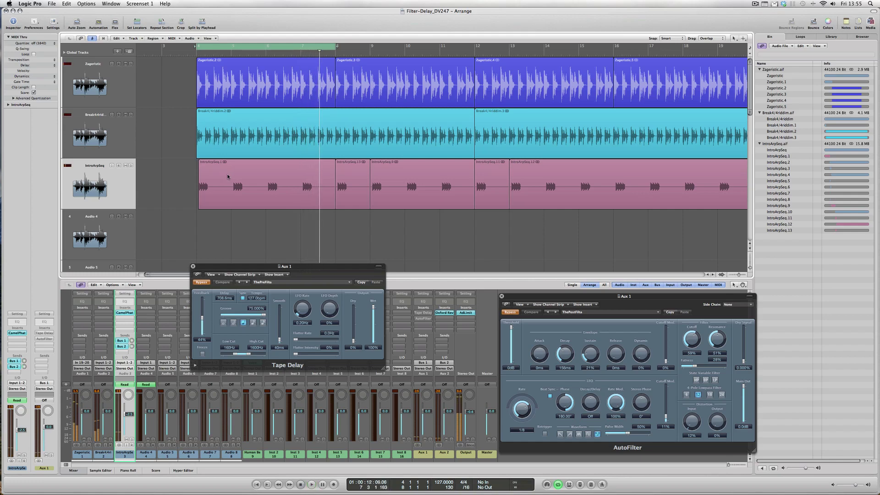
# Solo the IntroArpSeq.1 region and play it on its own from the cycle start
pyautogui.click(227, 176)
pyautogui.press('s')
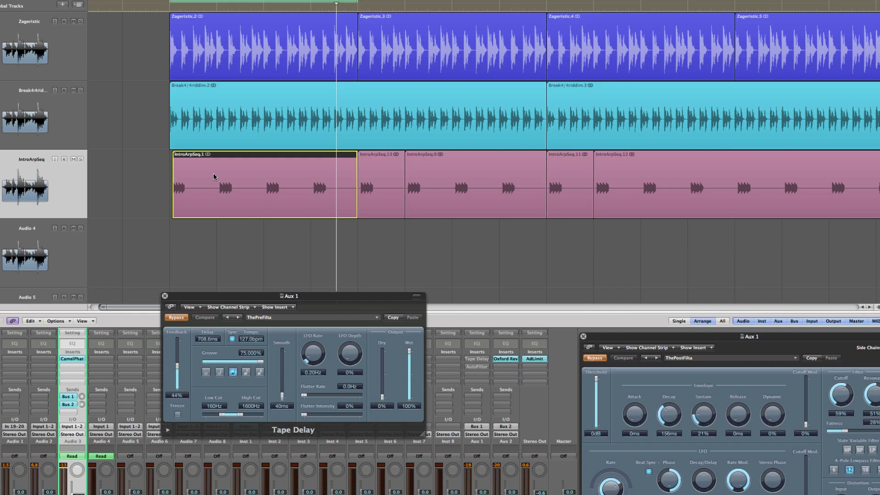
pyautogui.press('space')
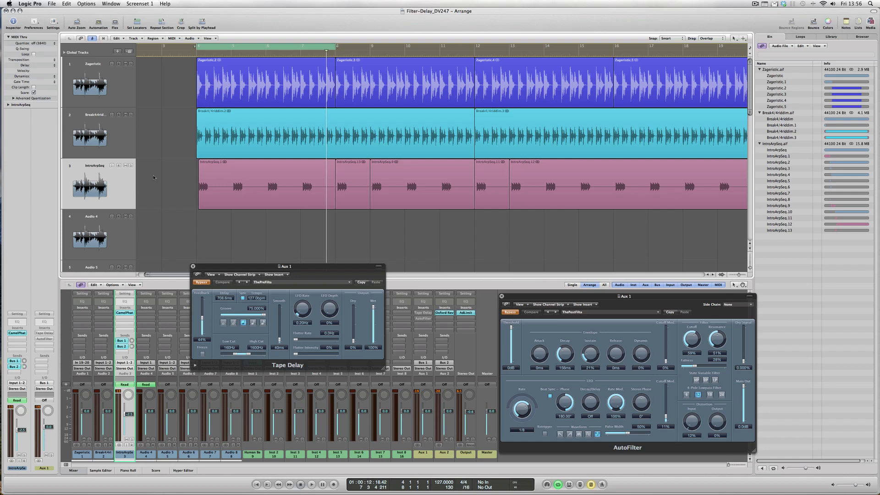
pyautogui.press('Right')
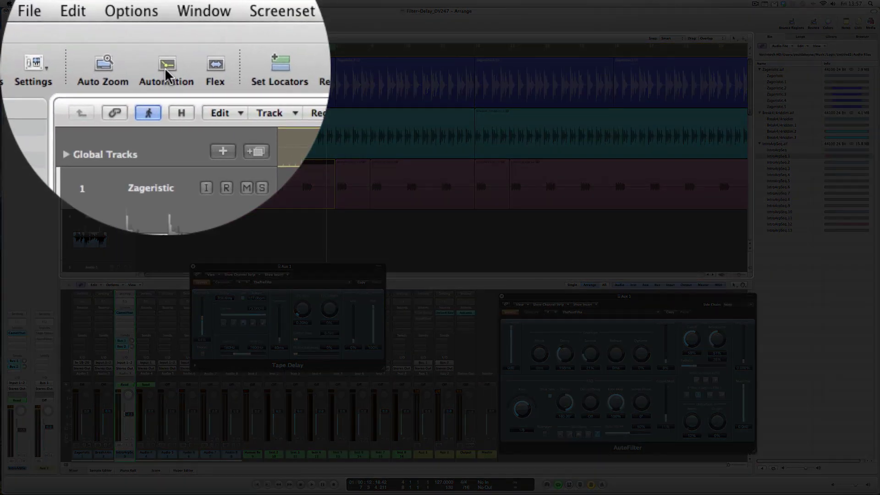
# Show the automation lanes to reveal IntroArpSeq's Send 1 (Aux 1) spike to -10.2 dB
pyautogui.click(98, 23)
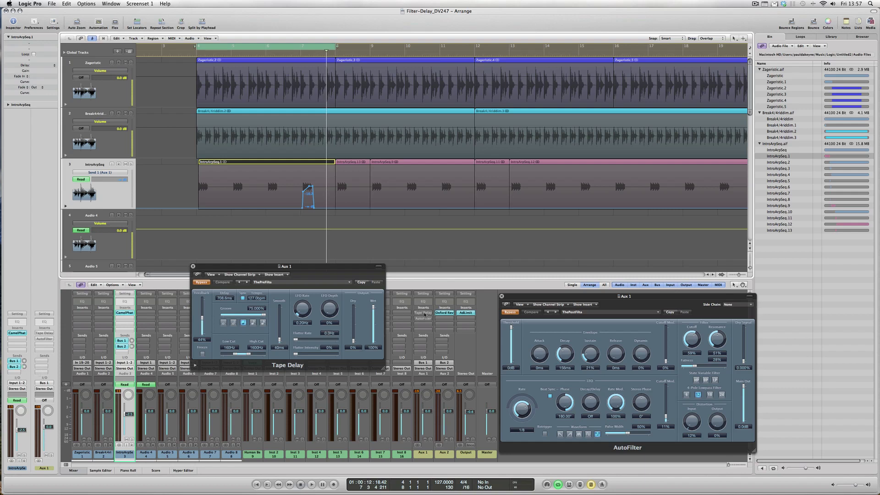
# Un-bypass the Aux 1 Tape Delay and AutoFilter, then play the cycle and stop it
pyautogui.click(202, 283)
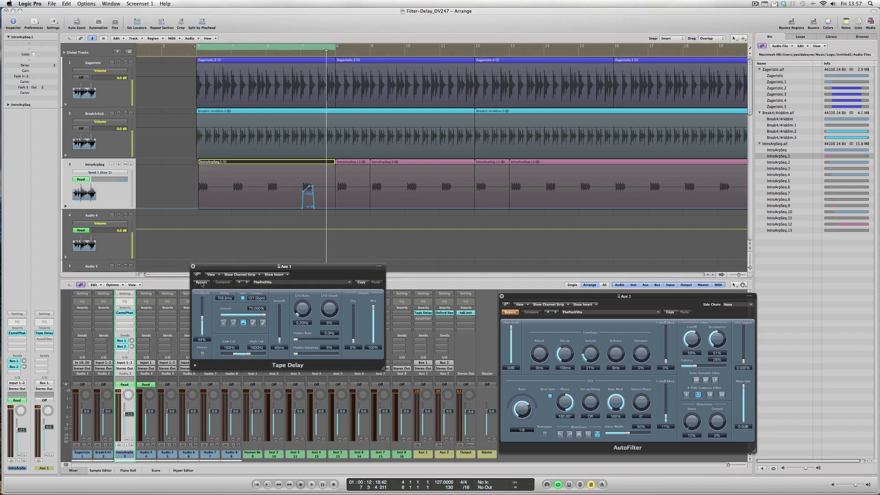
pyautogui.click(510, 312)
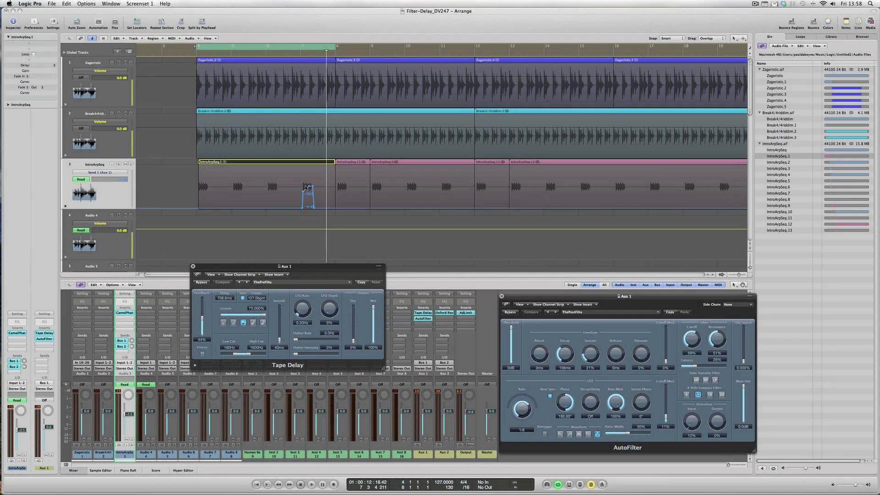
pyautogui.press('space')
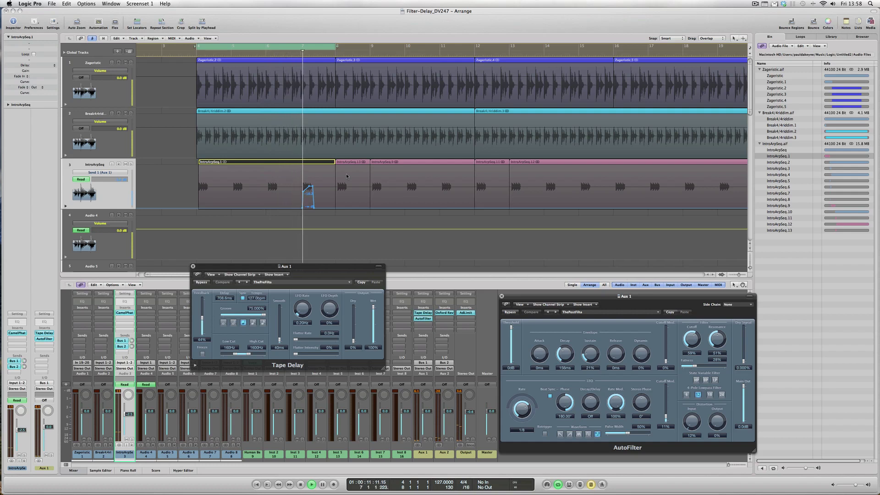
pyautogui.press('space')
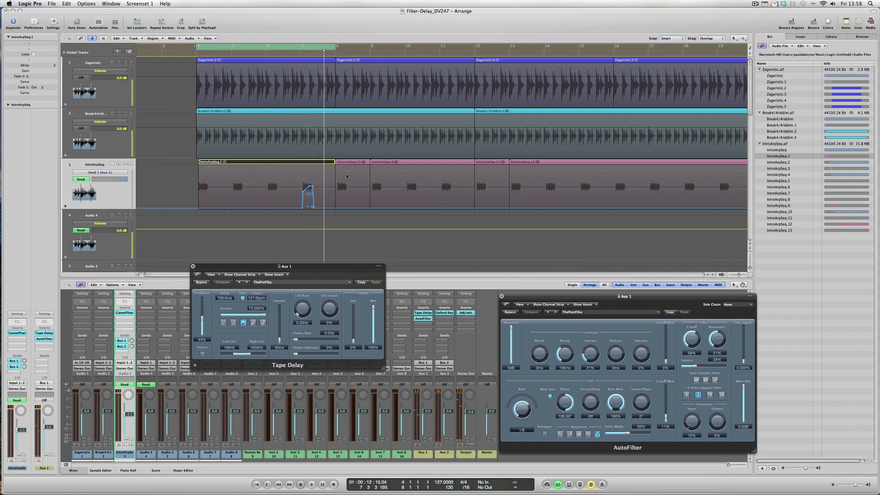
# Zoom in on the Send 1 bump and drag its first point down to -13.6 dB
pyautogui.click(328, 191)
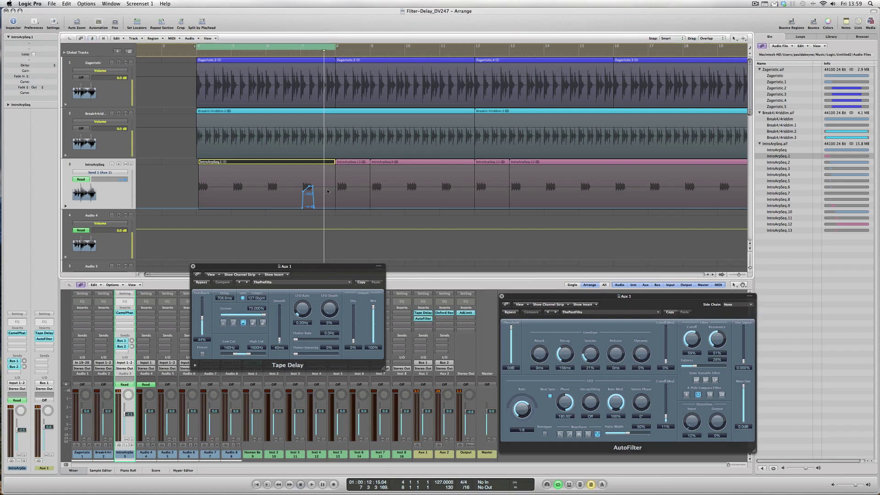
pyautogui.moveTo(276, 168); pyautogui.dragTo(324, 243)
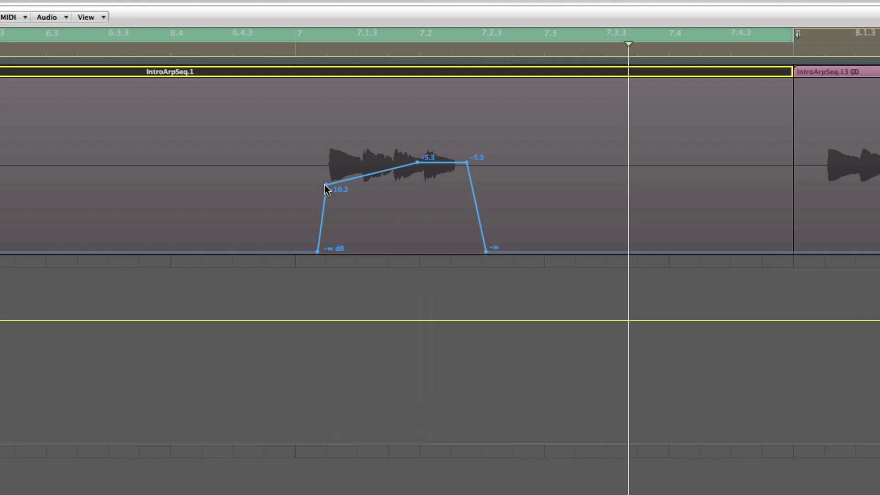
pyautogui.moveTo(326, 185)
pyautogui.mouseDown()
pyautogui.moveTo(326, 199)
pyautogui.moveTo(326, 192)
pyautogui.mouseUp()
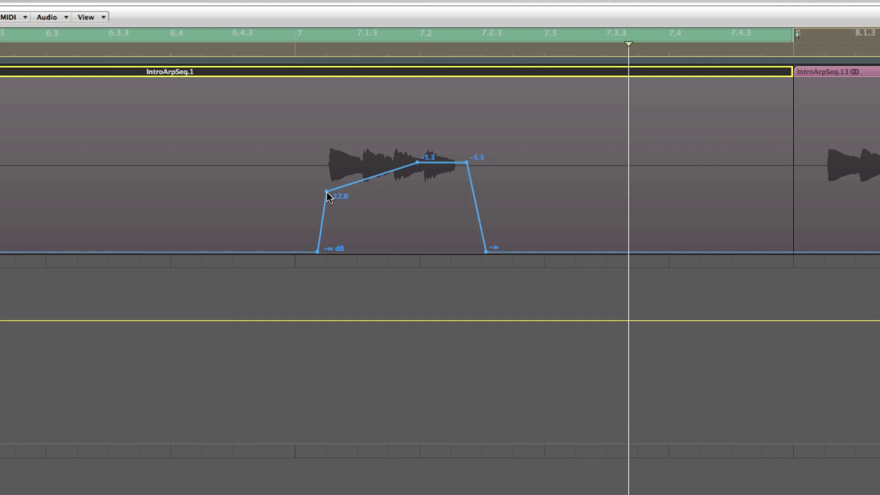
pyautogui.moveTo(327, 193); pyautogui.dragTo(327, 196)
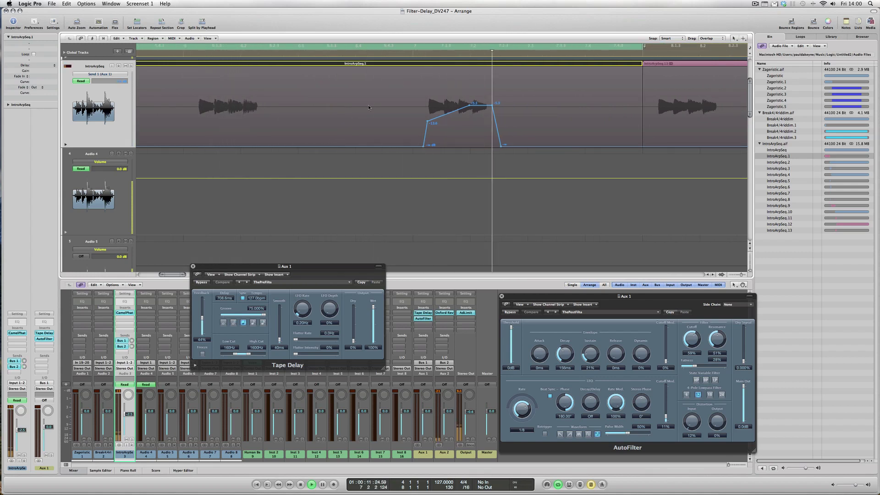
pyautogui.press('space')
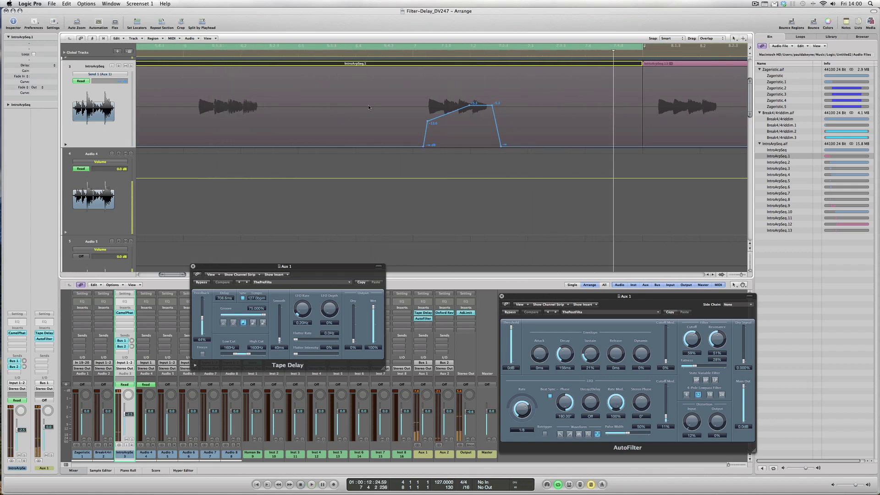
# Zoom out, select the -13.6 dB Send 1 bump, and copy it to bars 11 and 15
pyautogui.keyDown('ctrl'); pyautogui.keyDown('alt'); pyautogui.click(397, 177); pyautogui.keyUp('alt'); pyautogui.keyUp('ctrl')
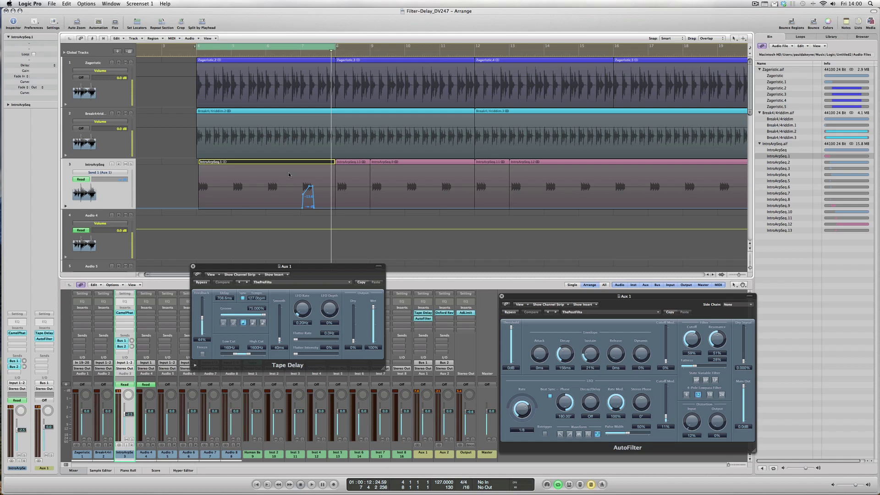
pyautogui.click(196, 166)
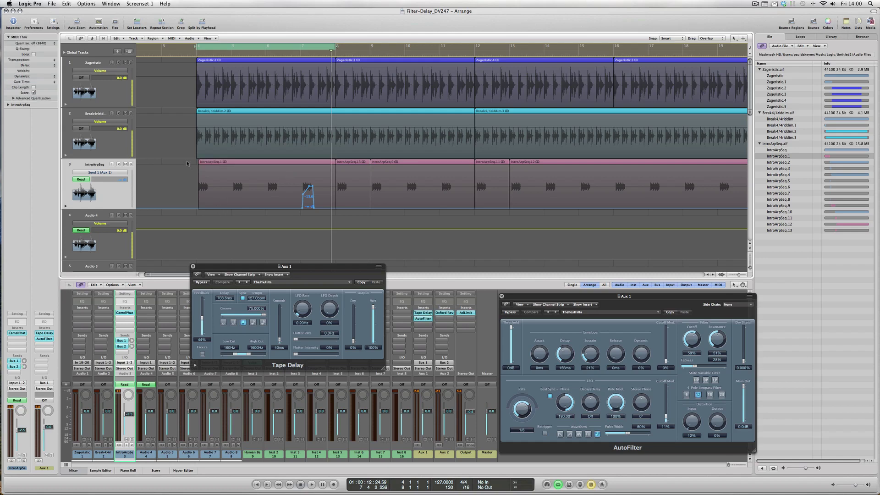
pyautogui.moveTo(296, 173); pyautogui.dragTo(329, 225)
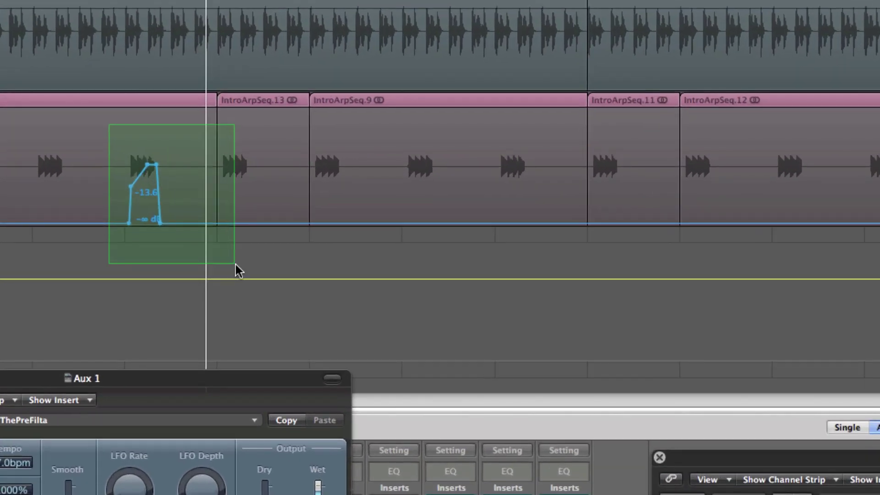
pyautogui.moveTo(202, 273); pyautogui.dragTo(201, 272)
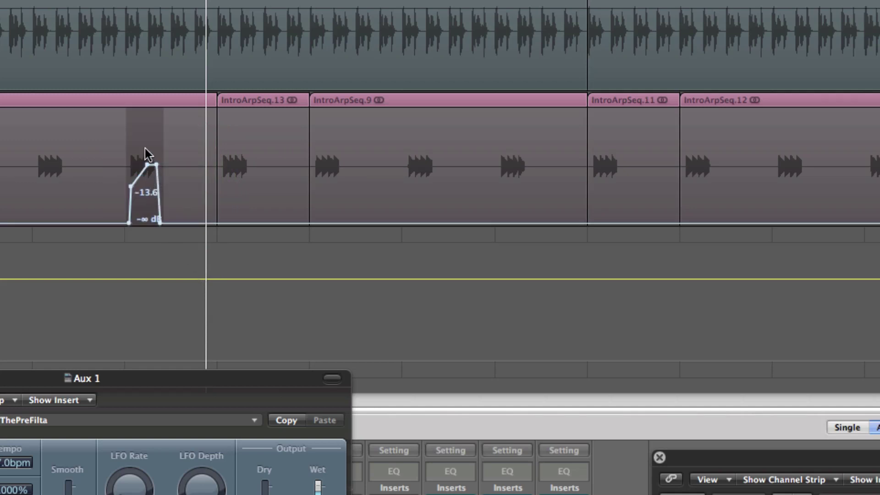
pyautogui.moveTo(143, 131); pyautogui.dragTo(879, 151)
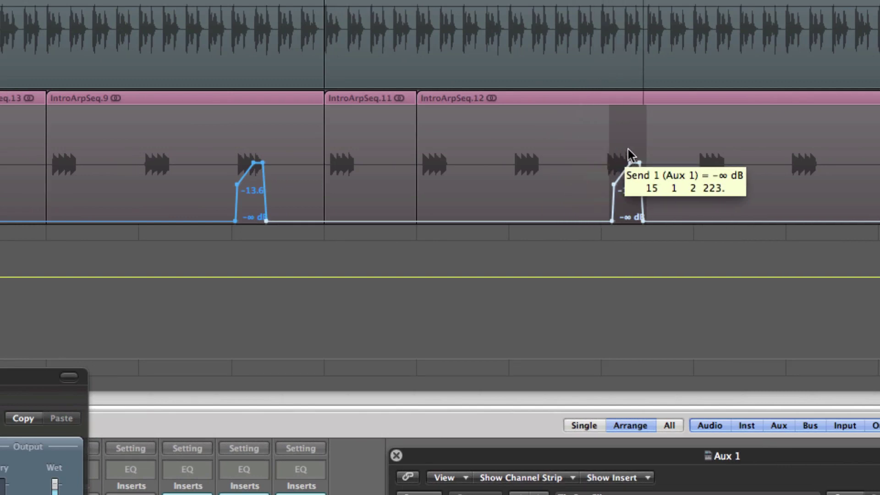
pyautogui.moveTo(629, 150)
pyautogui.mouseDown()
pyautogui.moveTo(646, 150)
pyautogui.moveTo(612, 156)
pyautogui.mouseUp()
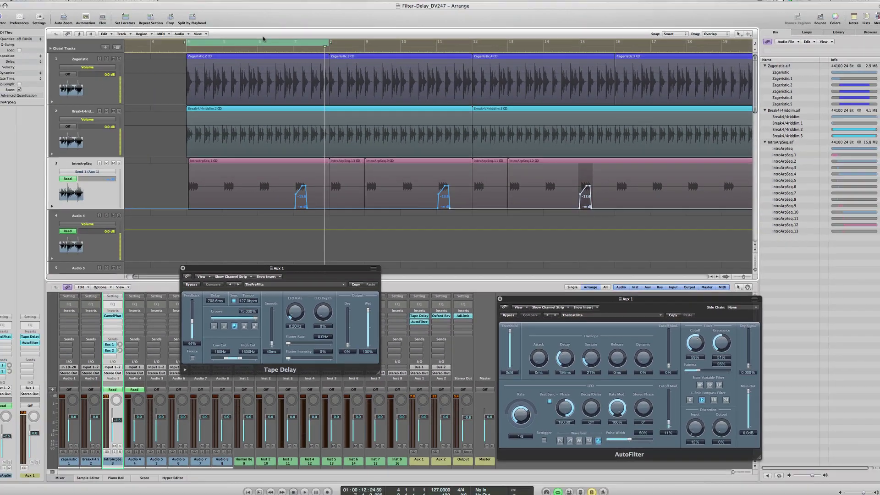
pyautogui.press('space')
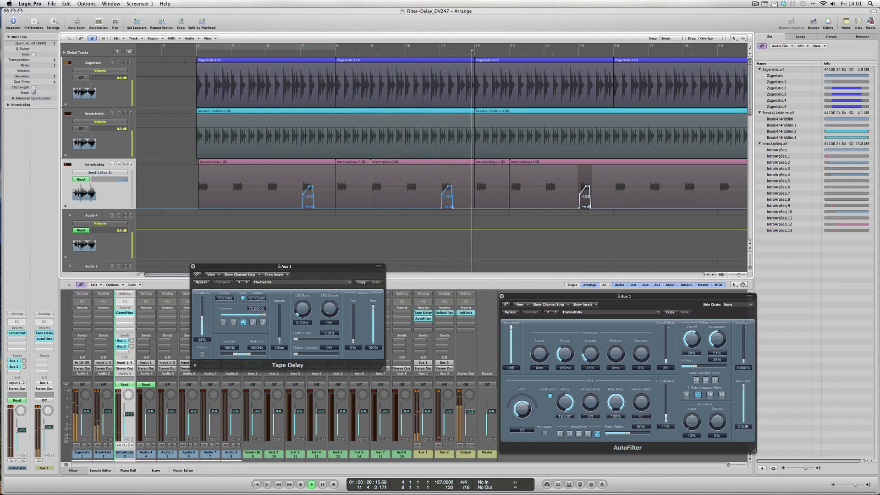
pyautogui.press('space')
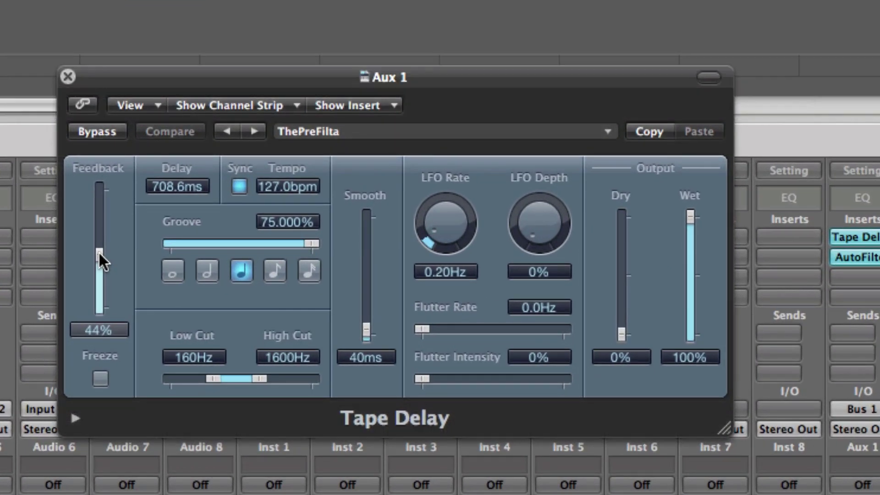
# Drag the Tape Delay Feedback slider up from 44% to 50%
pyautogui.moveTo(98, 252); pyautogui.dragTo(98, 241)
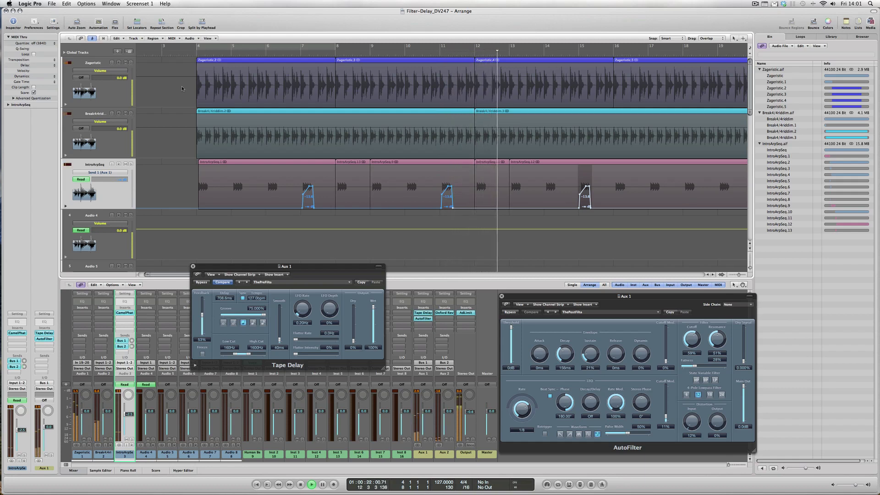
# Stop playback and lower the Tape Delay Feedback to 43%
pyautogui.press('space')
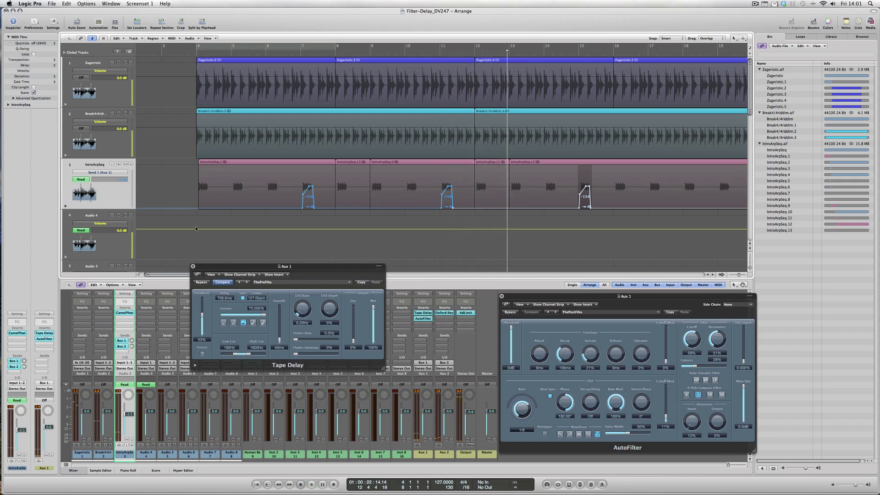
pyautogui.click(203, 316)
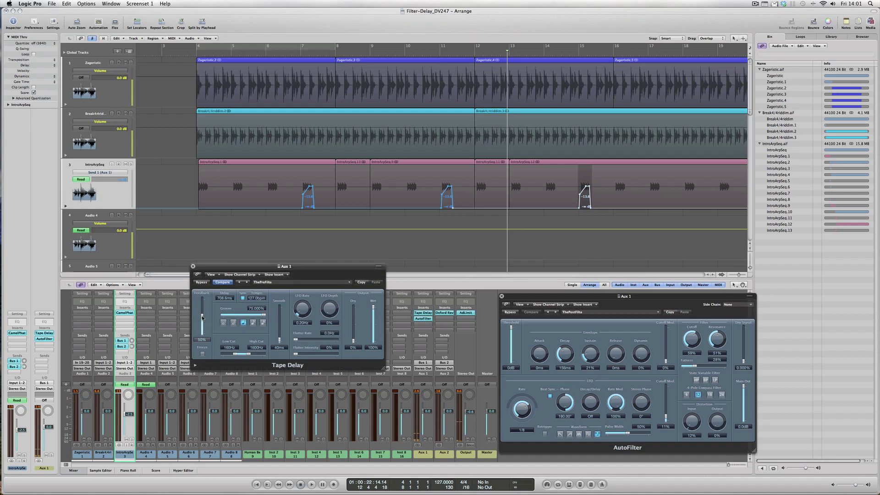
pyautogui.moveTo(202, 318); pyautogui.dragTo(203, 320)
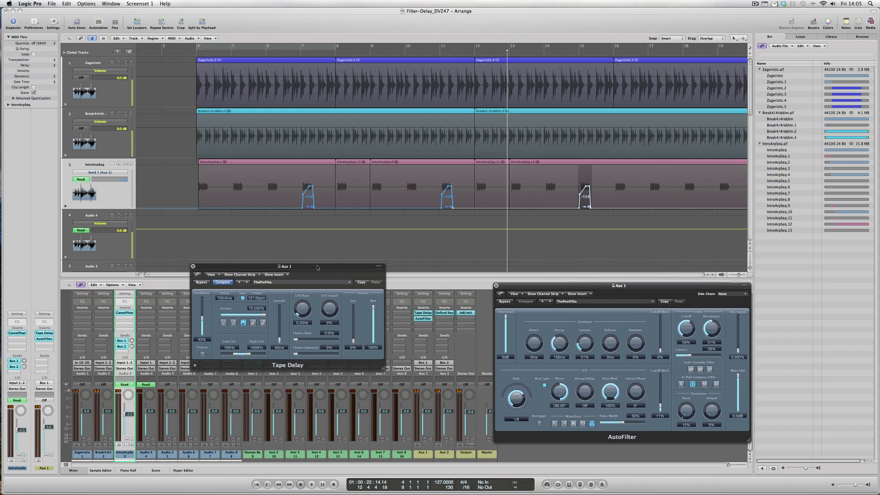
# Move the Tape Delay window right, next to the AutoFilter window
pyautogui.moveTo(318, 268); pyautogui.dragTo(425, 268)
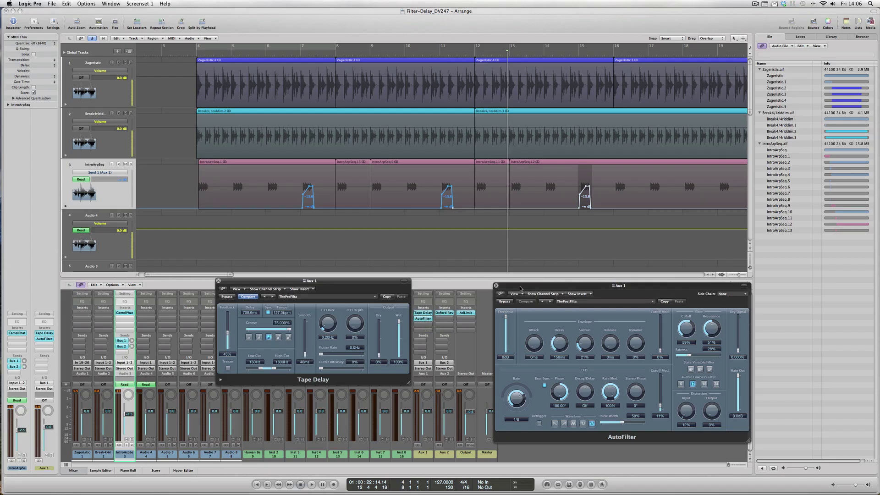
# Move the AutoFilter window up and left, directly beside the Tape Delay
pyautogui.moveTo(521, 288); pyautogui.dragTo(438, 284)
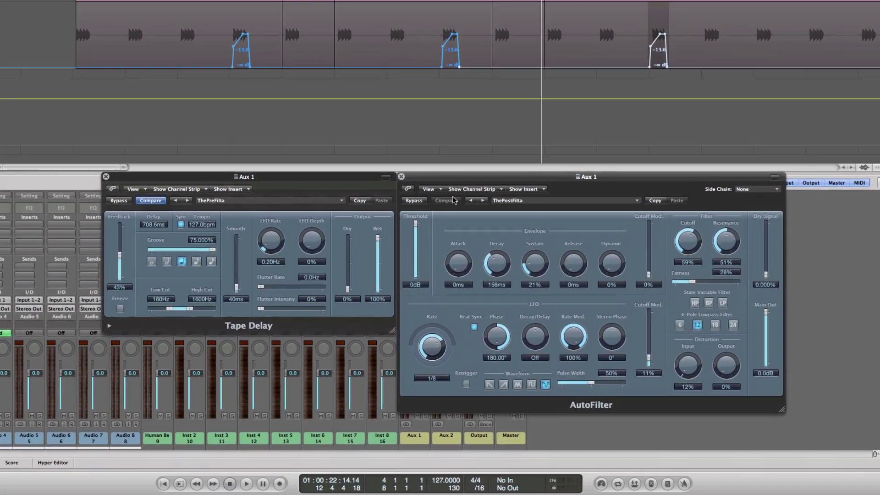